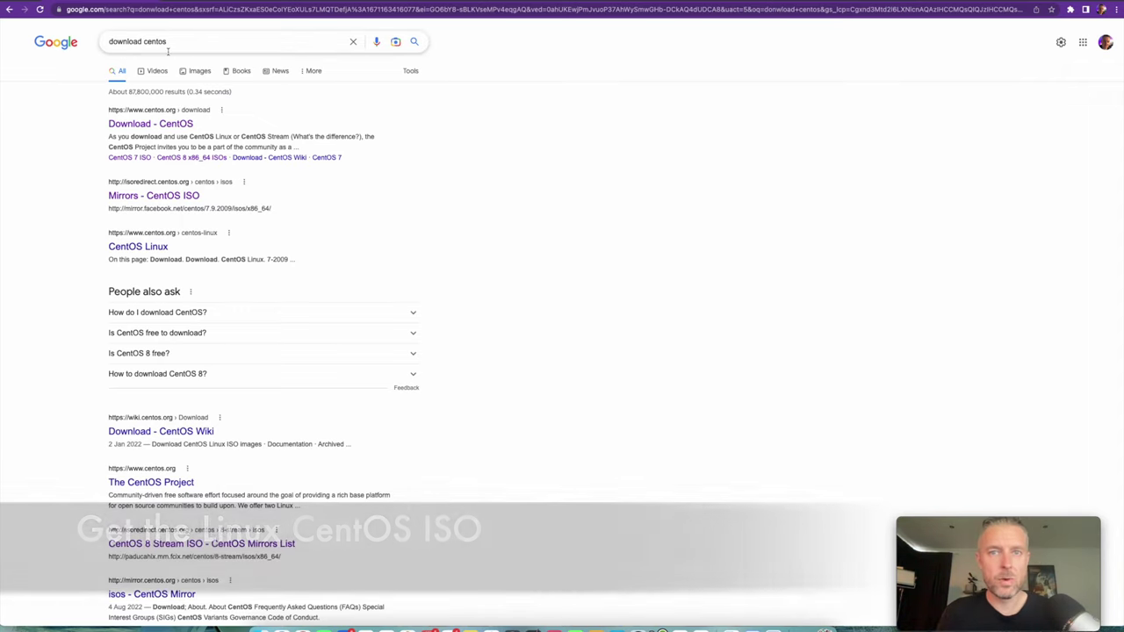
# - Open the 'Download - CentOS' result from the Google search results
pyautogui.click(154, 126)
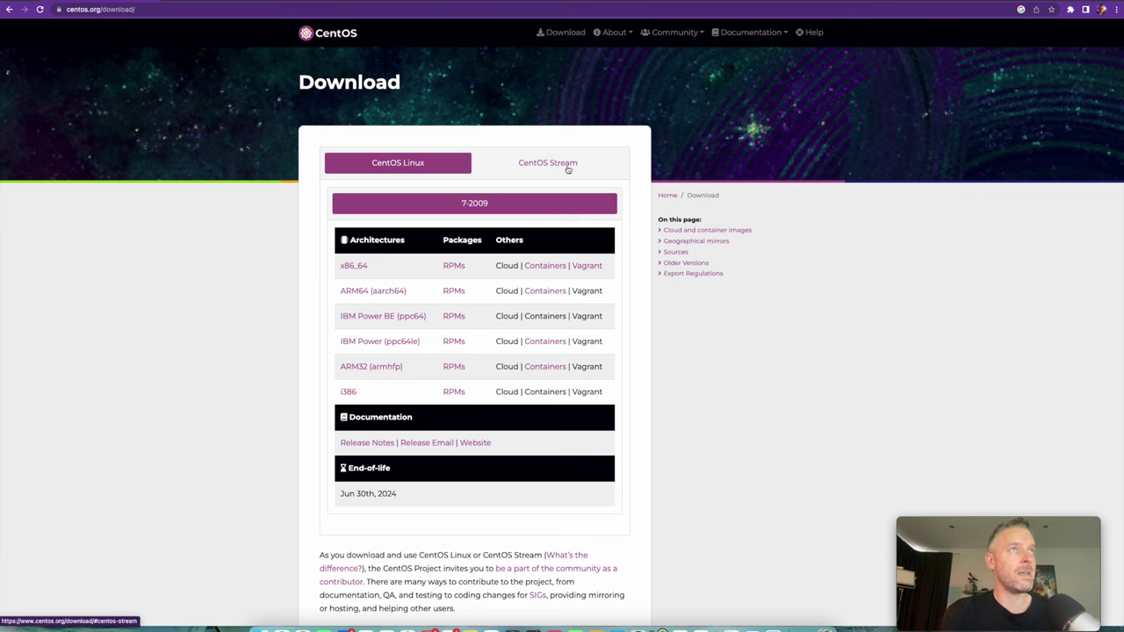
# - Under the CentOS Stream tab, download the Stream 9 ARM64 (aarch64) ISO
pyautogui.click(524, 174)
pyautogui.click(434, 165)
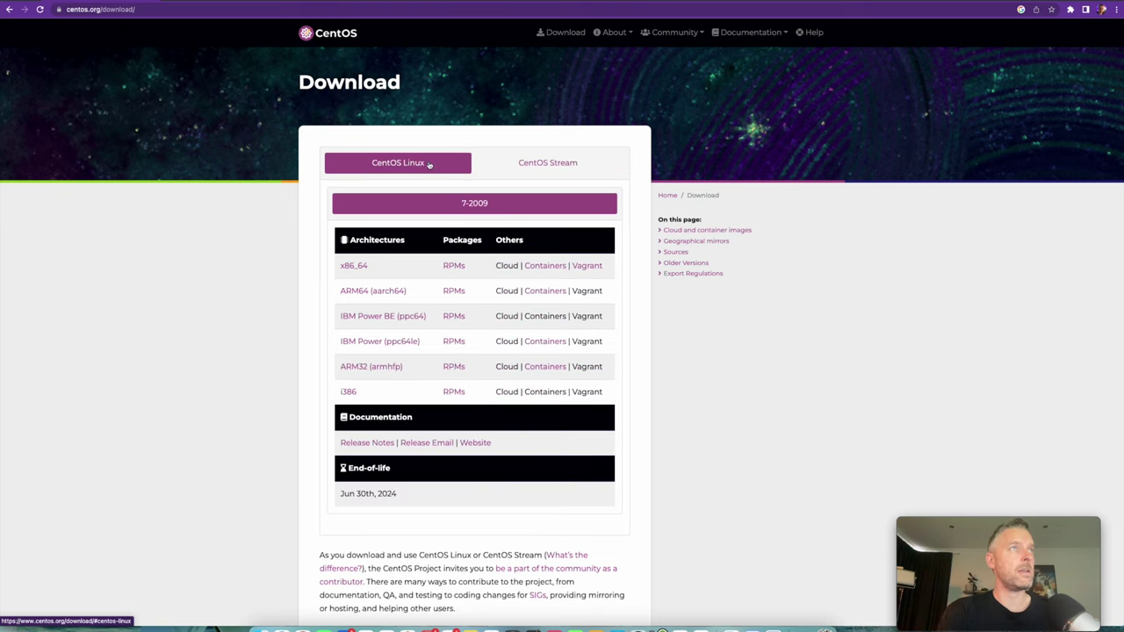
pyautogui.click(542, 171)
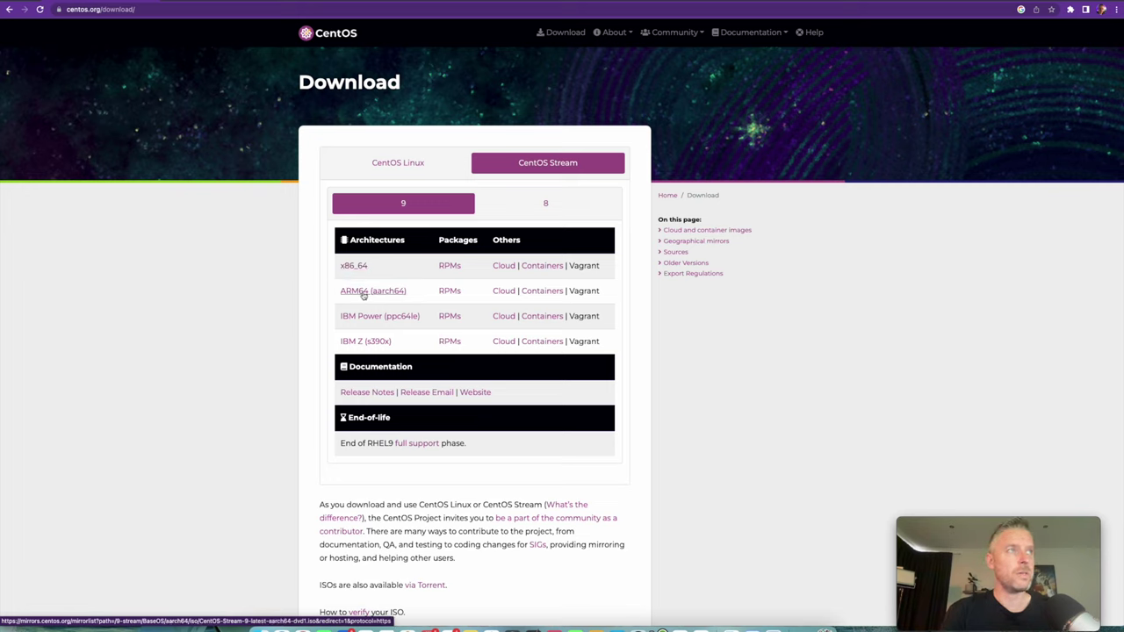
pyautogui.click(362, 292)
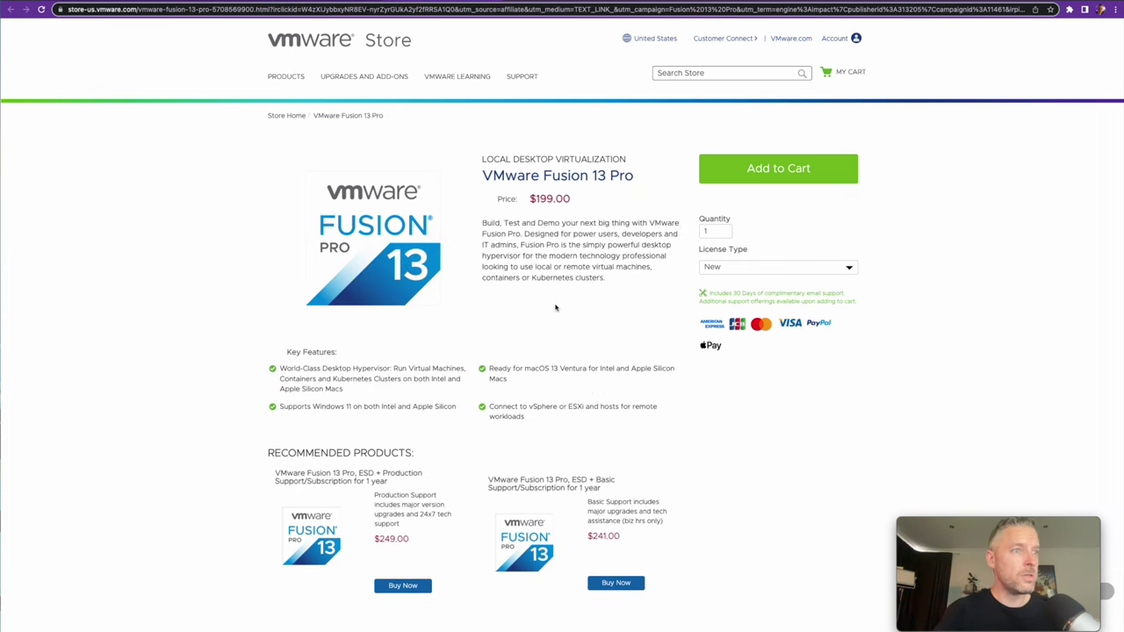
# - In the Fusion comparison table, highlight features Player lacks and the telephone/email support row
pyautogui.scroll(-4, 555, 307)
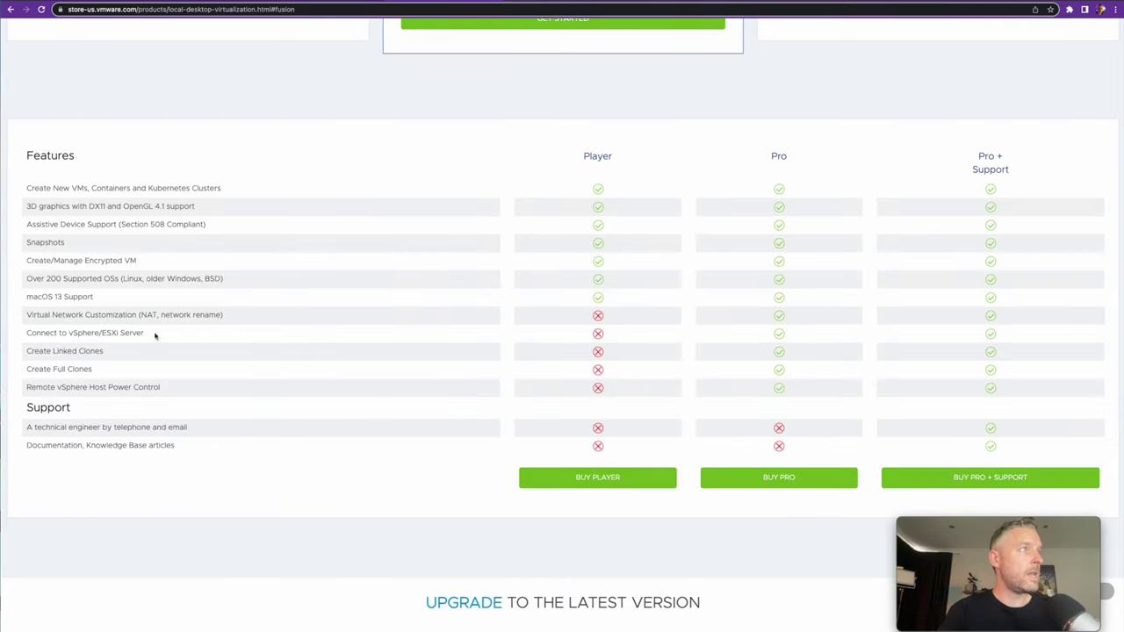
pyautogui.moveTo(70, 314); pyautogui.dragTo(161, 394)
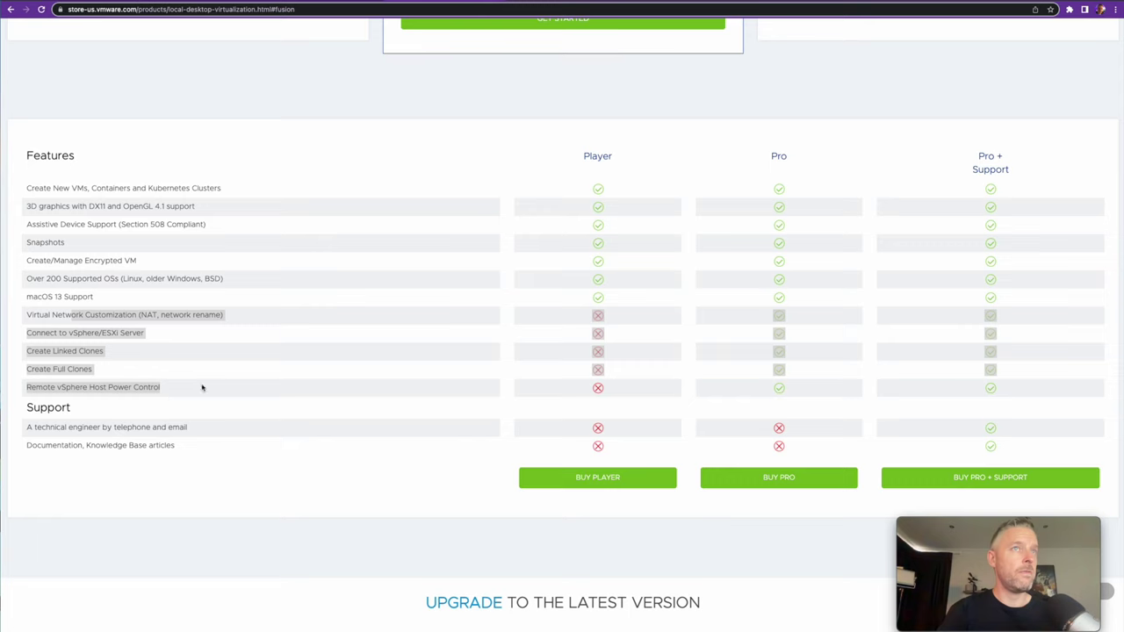
pyautogui.click(766, 237)
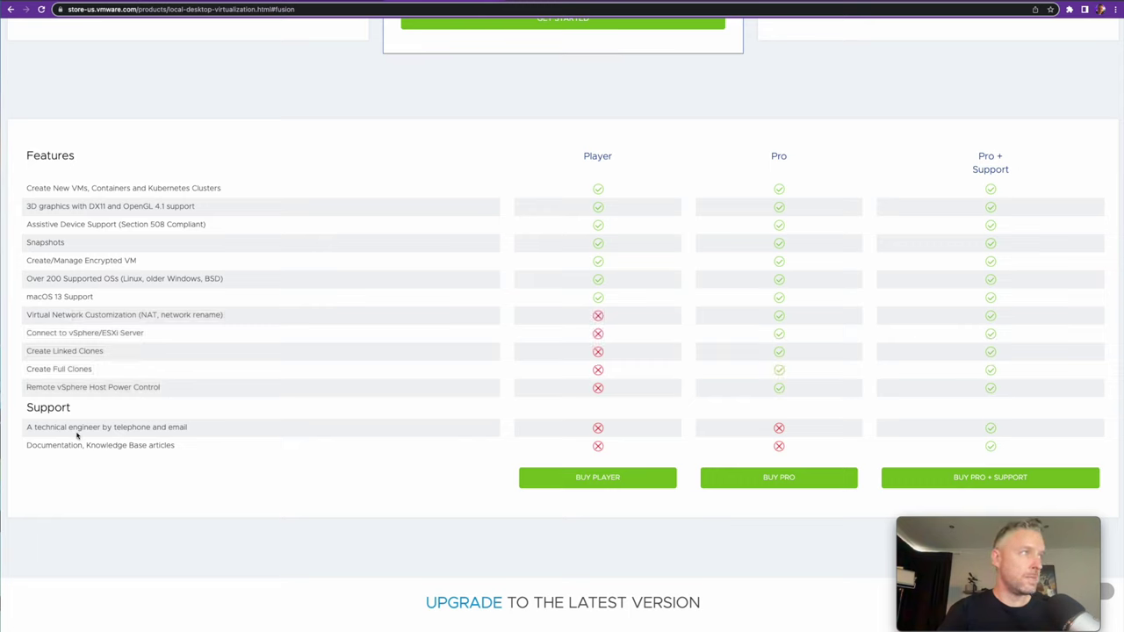
pyautogui.moveTo(78, 434); pyautogui.dragTo(146, 445)
pyautogui.click(147, 445)
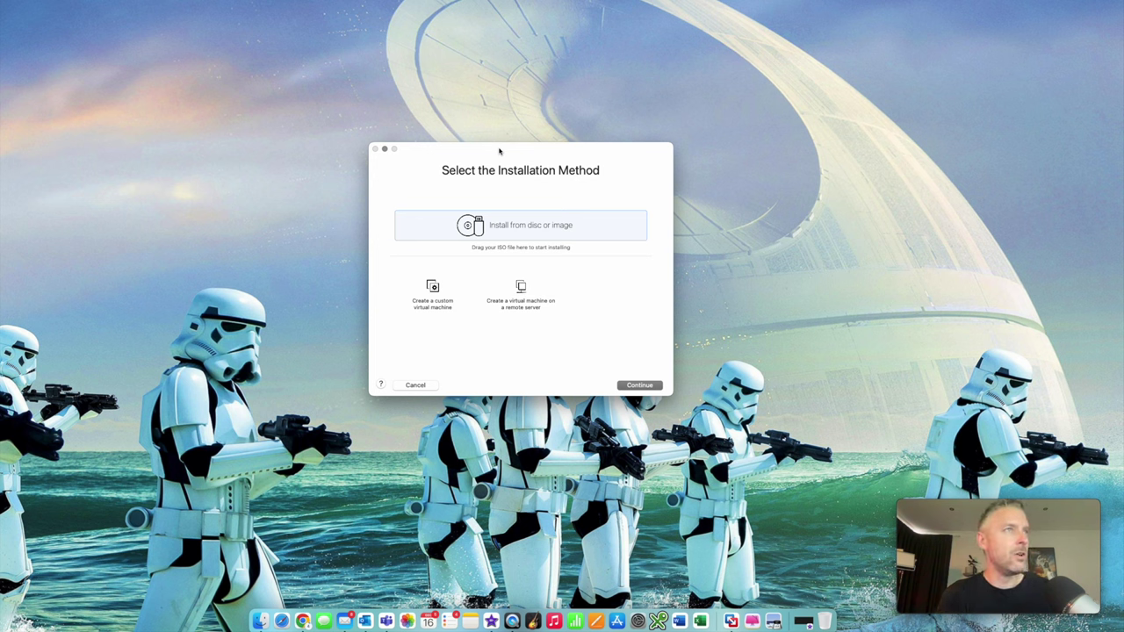
# - Choose 'Install from disc or image' in the New Virtual Machine assistant
pyautogui.click(647, 386)
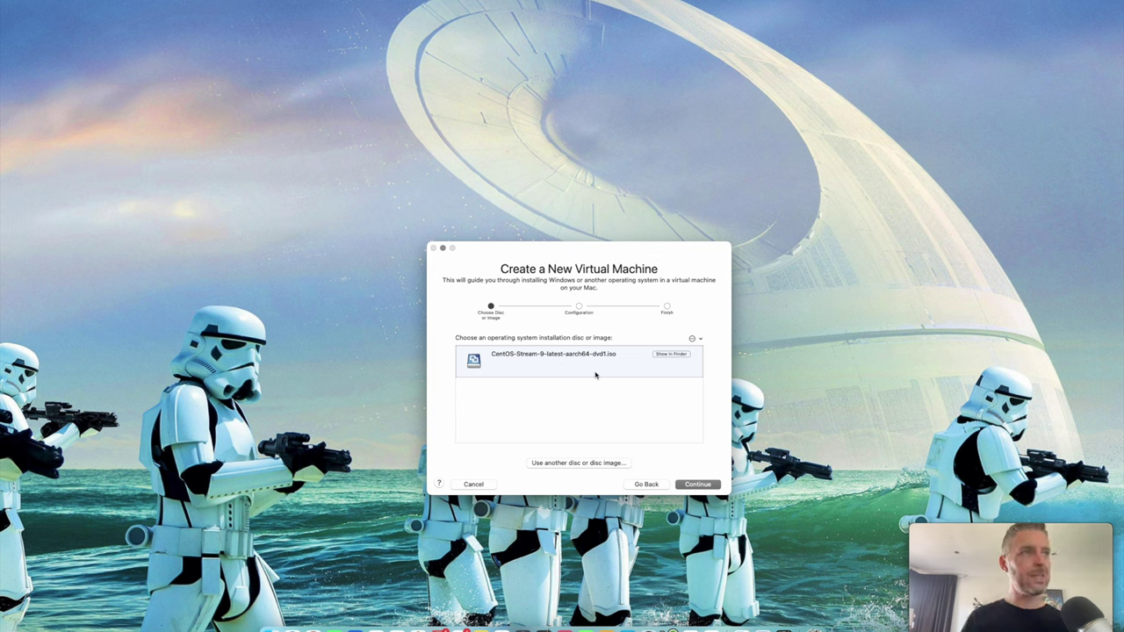
# - Use the CentOS Stream ISO and pick Red Hat Enterprise Linux 9 64-bit Arm as guest OS
pyautogui.click(698, 485)
pyautogui.click(600, 388)
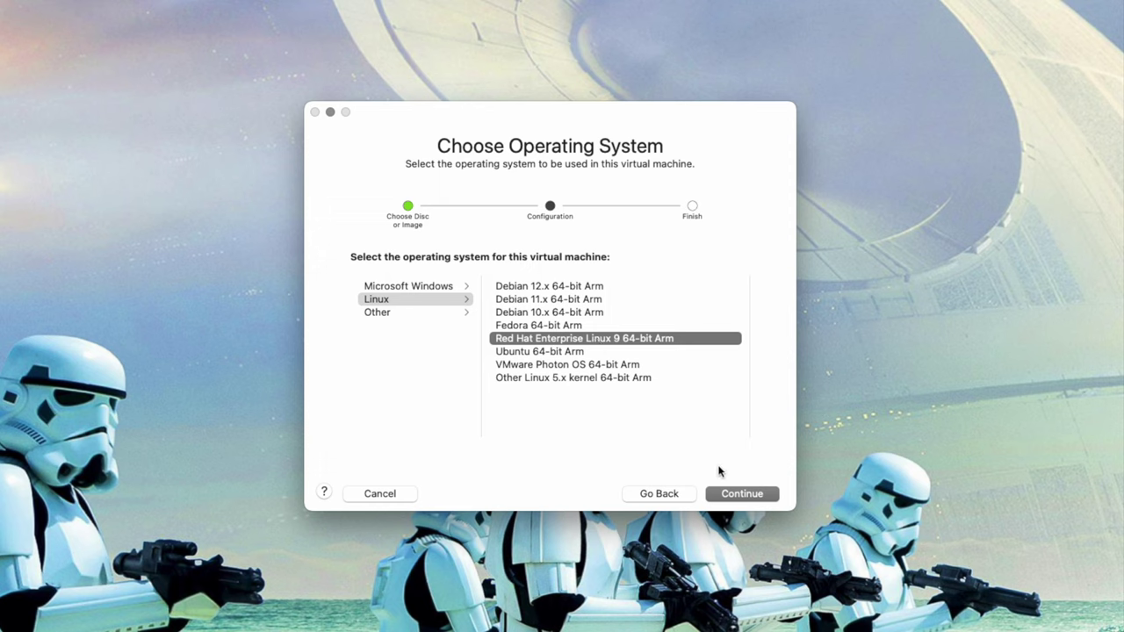
pyautogui.click(742, 495)
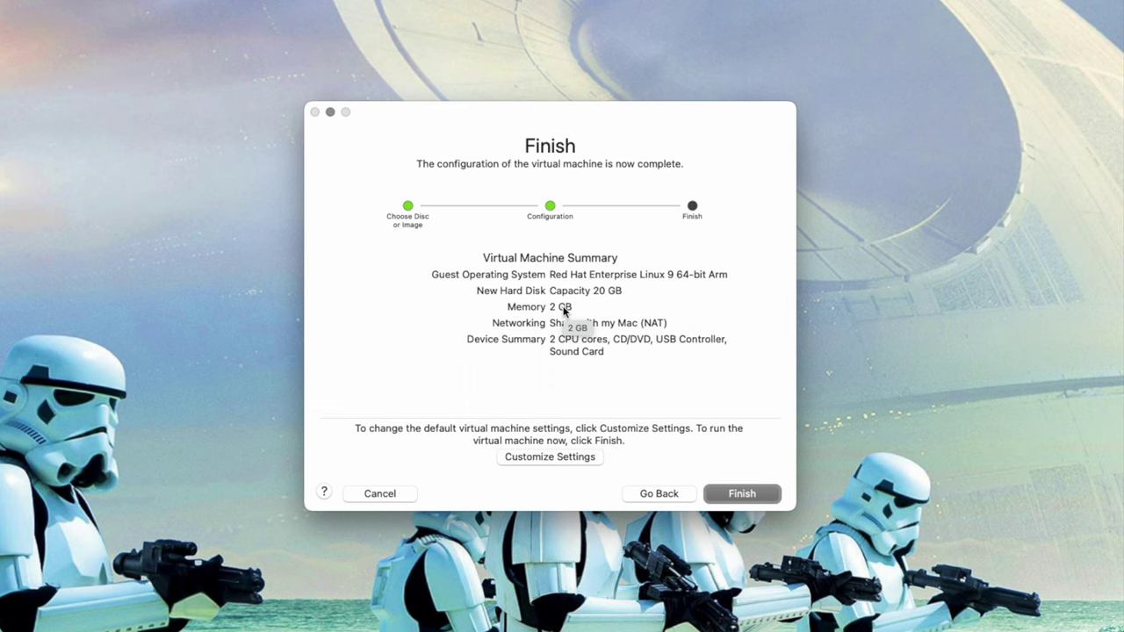
# - Choose Customize Settings and save the VM as 'Linux 9 64-bit Arm', dropping 'Red Hat Enterprise'
pyautogui.click(560, 457)
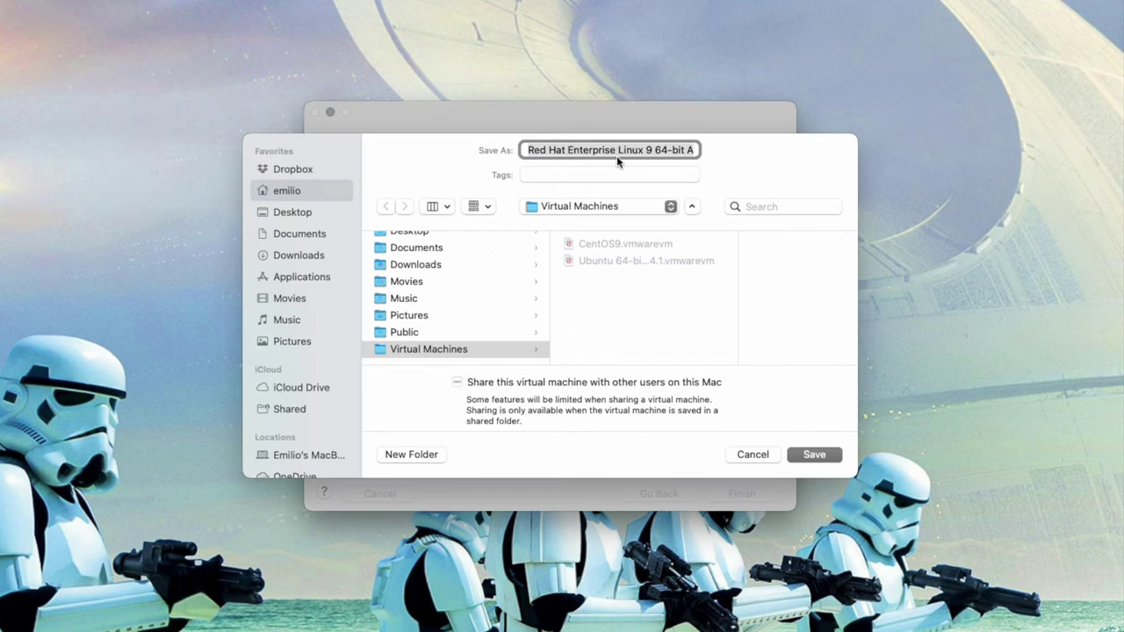
pyautogui.click(654, 151)
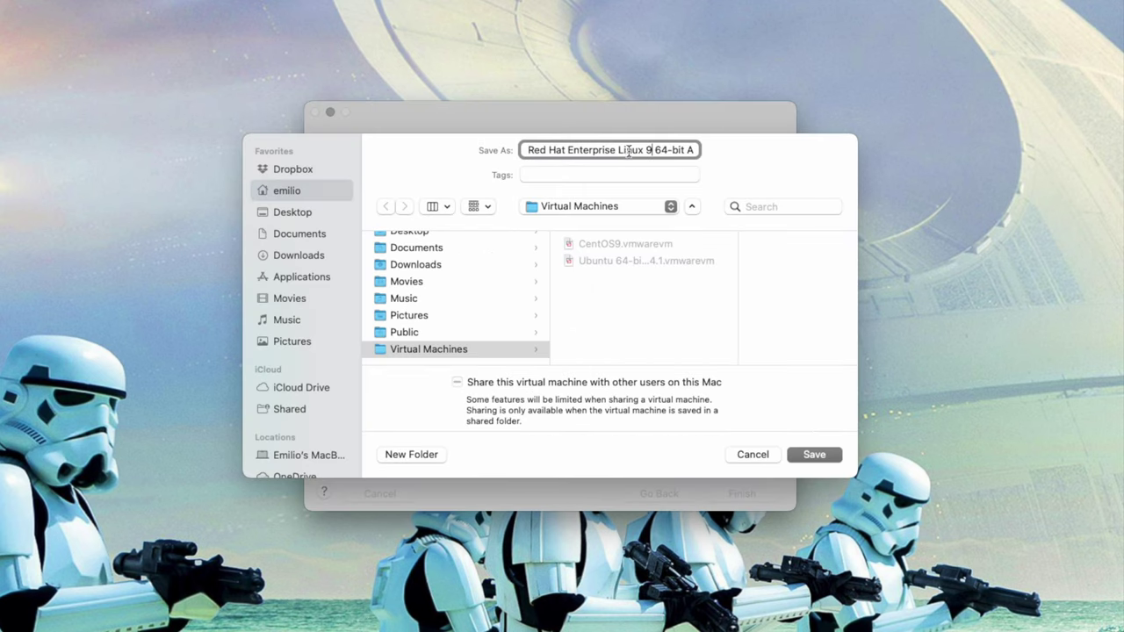
pyautogui.moveTo(619, 151); pyautogui.dragTo(420, 151)
pyautogui.press('BackSpace')
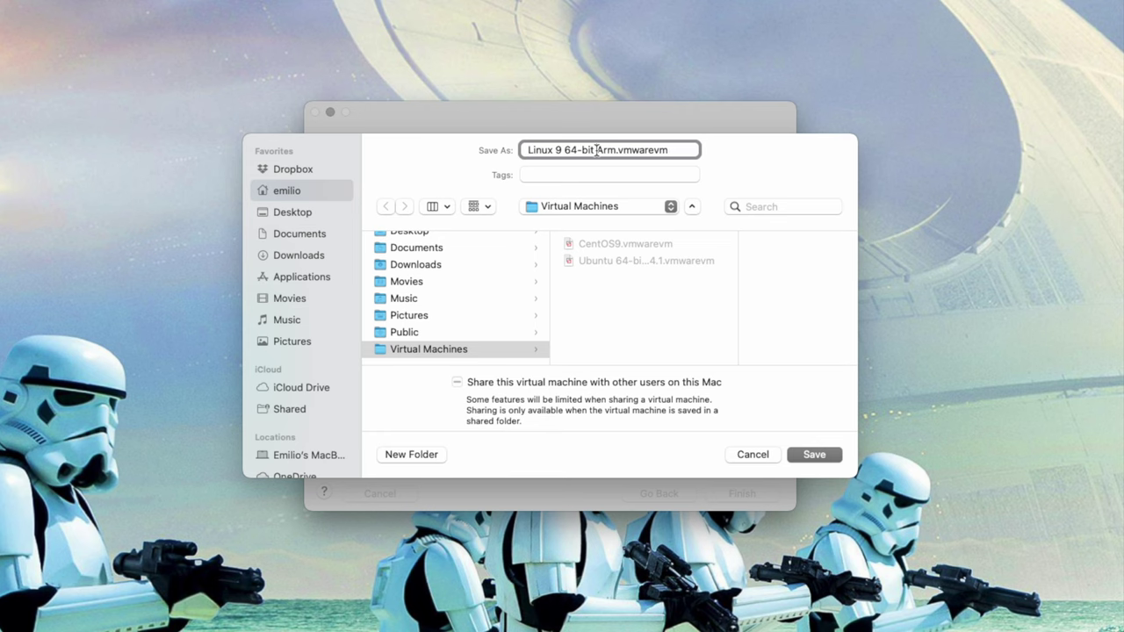
pyautogui.click(813, 454)
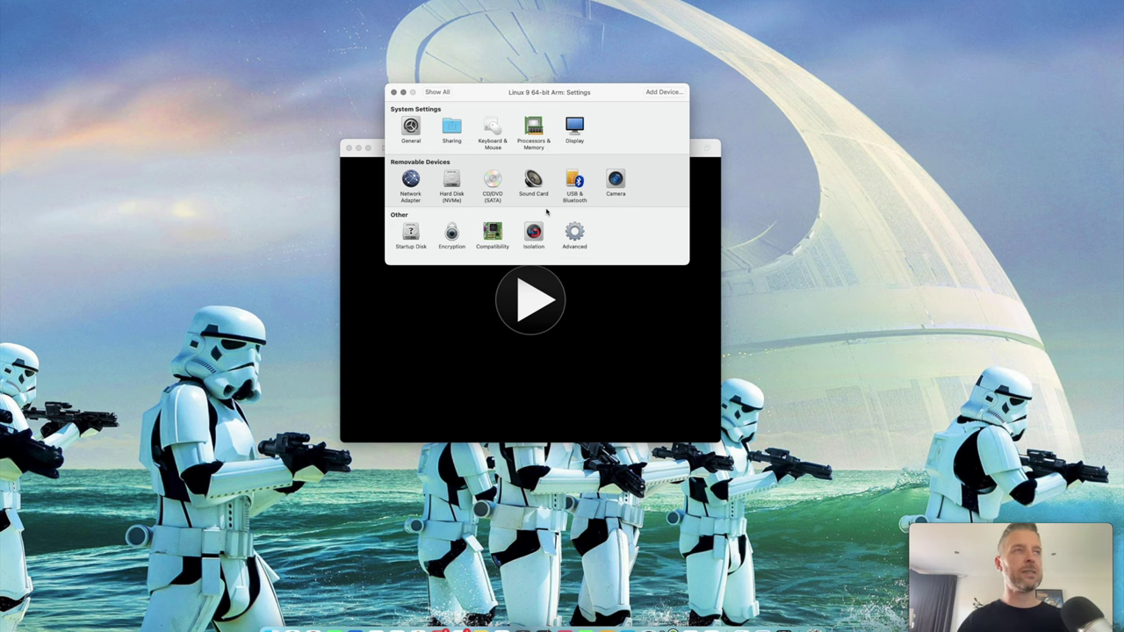
# - Close Settings, power on the VM, and select Install CentOS Stream 9 from the boot menu
pyautogui.click(394, 92)
pyautogui.click(530, 299)
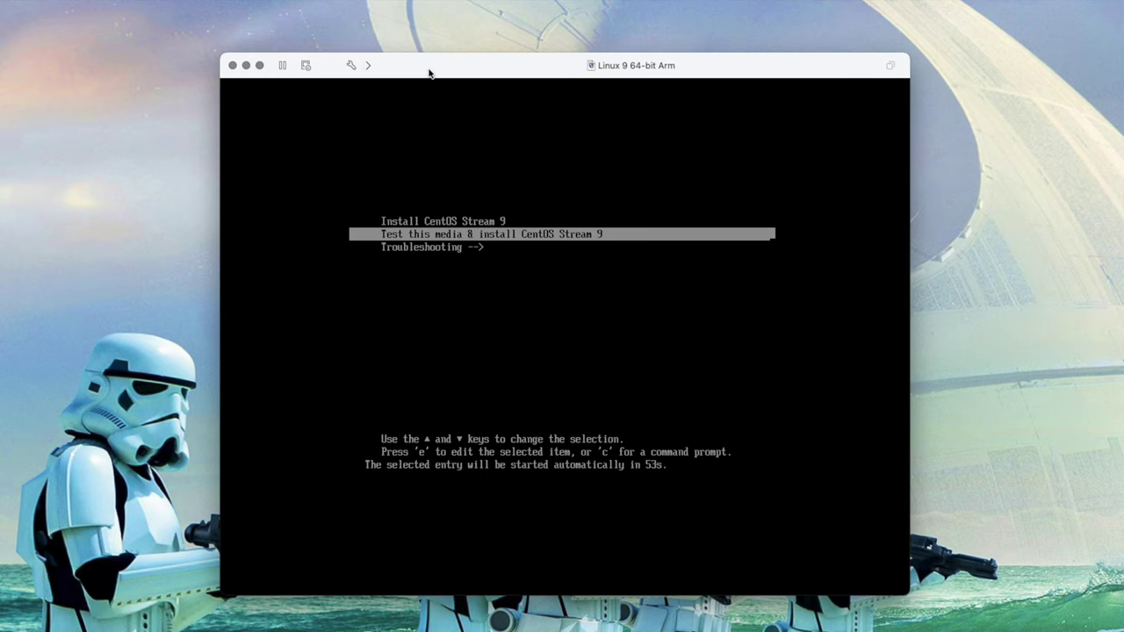
pyautogui.click(429, 84)
pyautogui.press('Up')
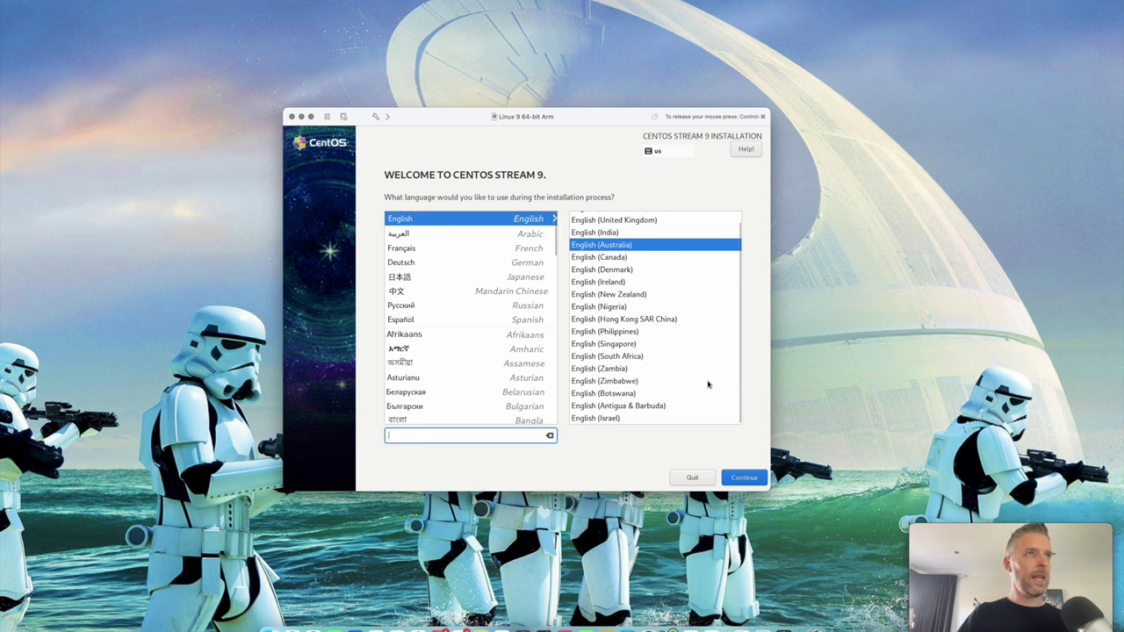
# - Confirm English (Australia) as the installer language and set the root password
pyautogui.click(746, 481)
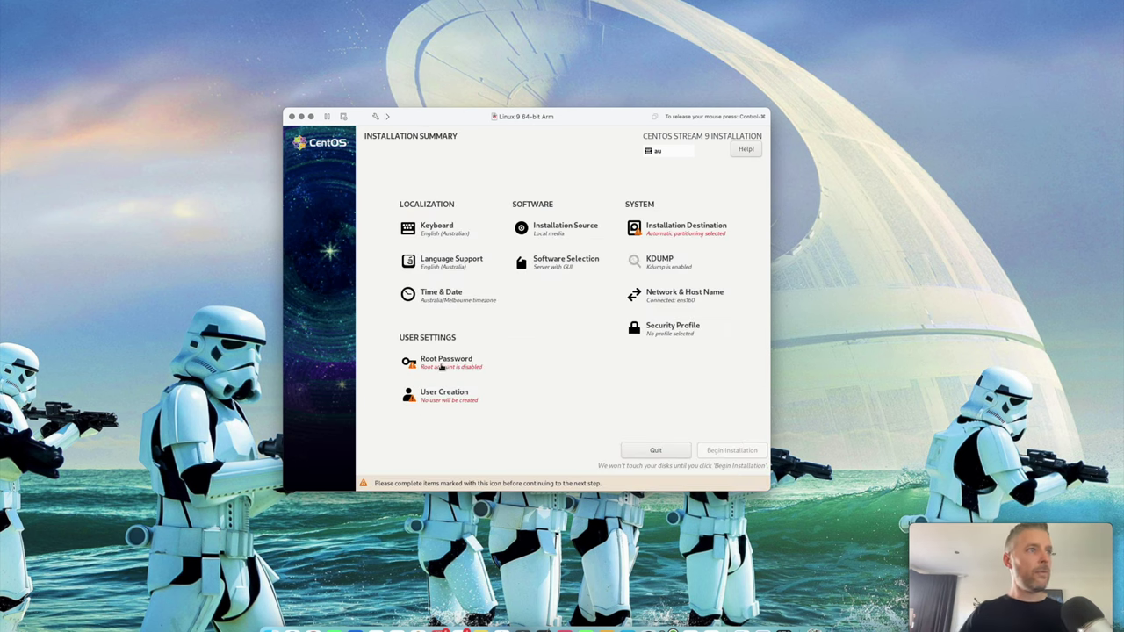
pyautogui.click(454, 369)
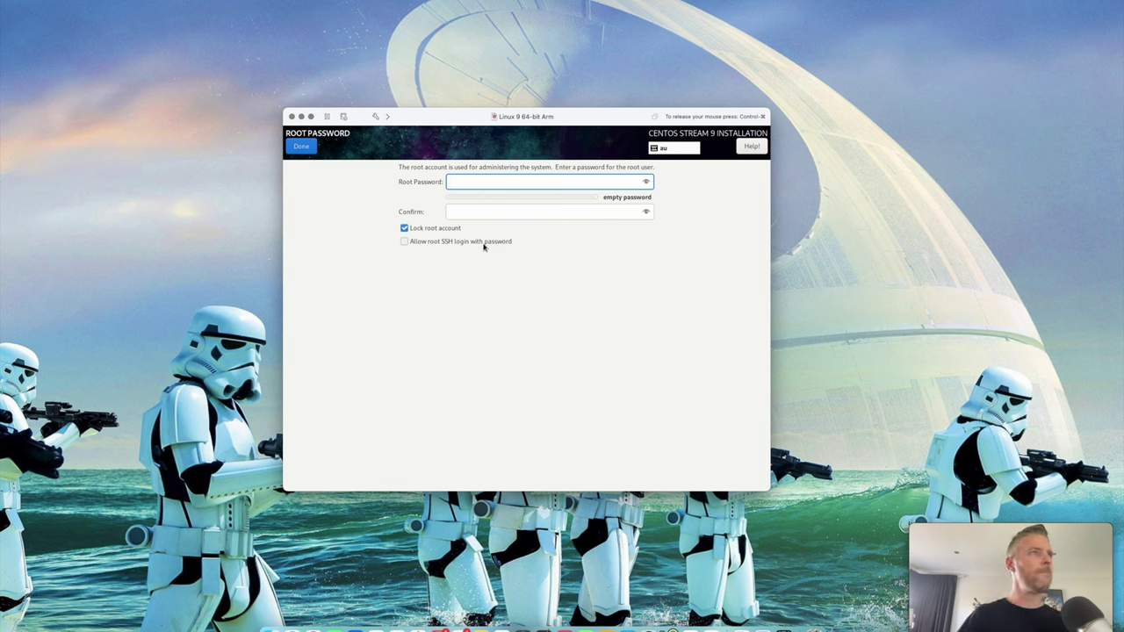
pyautogui.click(300, 145)
# - Create a user account, entering the user's name and password
pyautogui.click(454, 394)
pyautogui.write('Emilio')
pyautogui.press('Tab')
pyautogui.press('Tab')
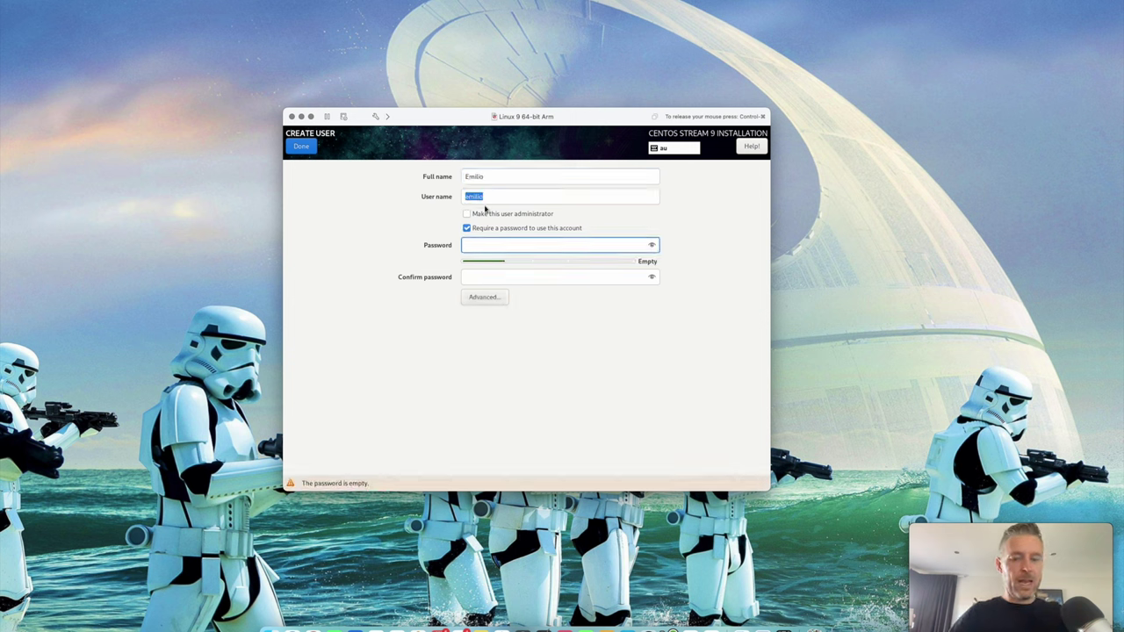
pyautogui.write('password')
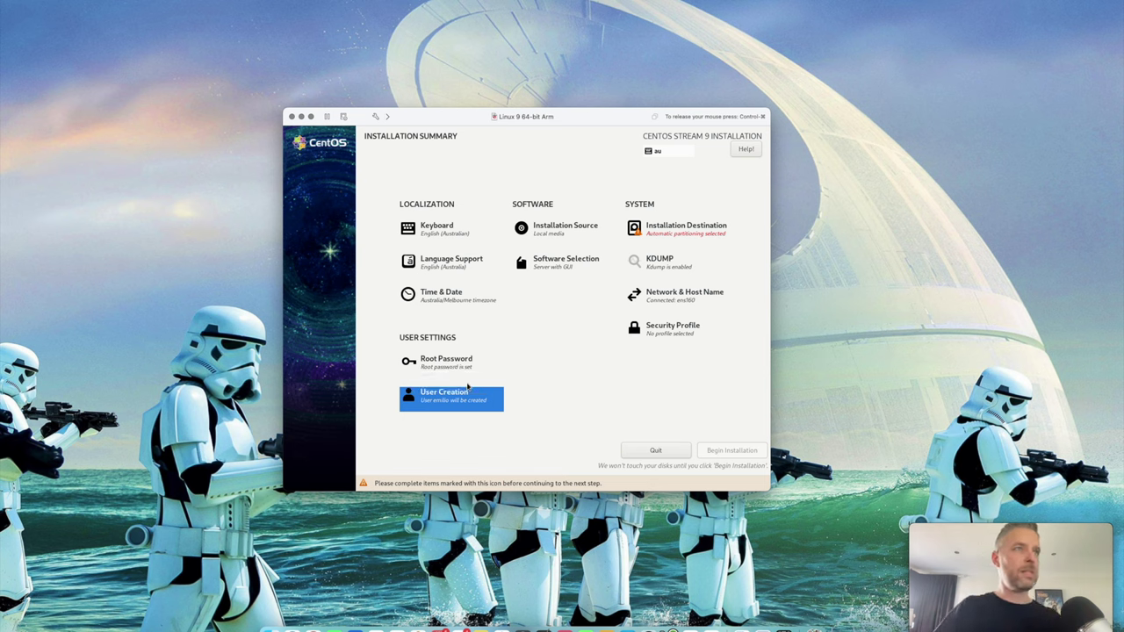
# - Select the 20 GiB VMware Virtual NVMe Disk as installation destination and confirm it
pyautogui.click(690, 227)
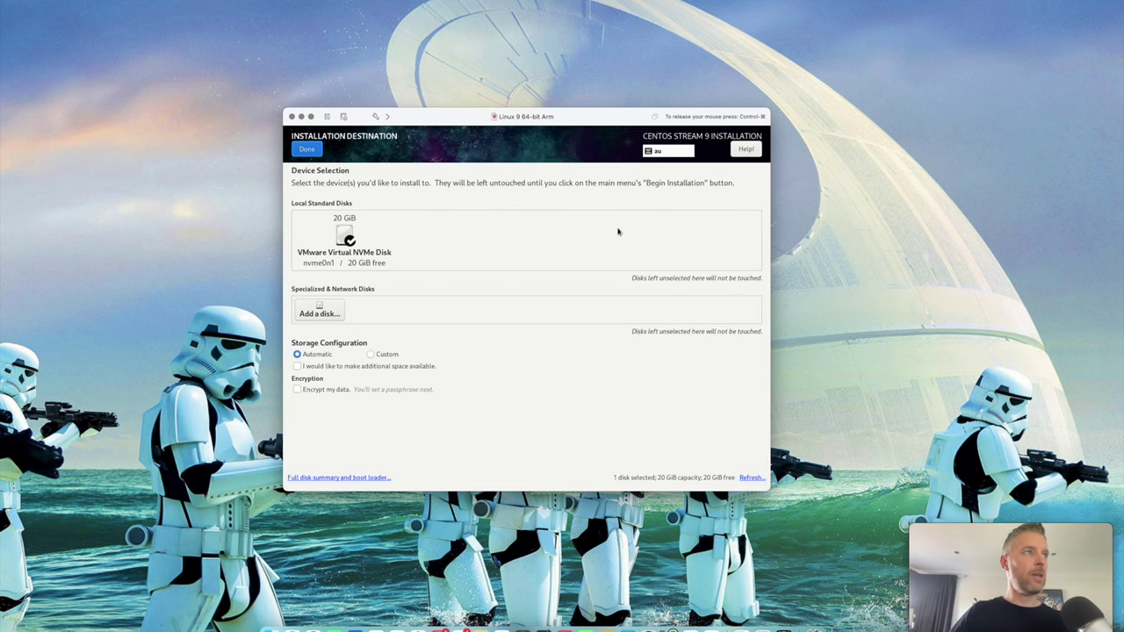
pyautogui.click(348, 241)
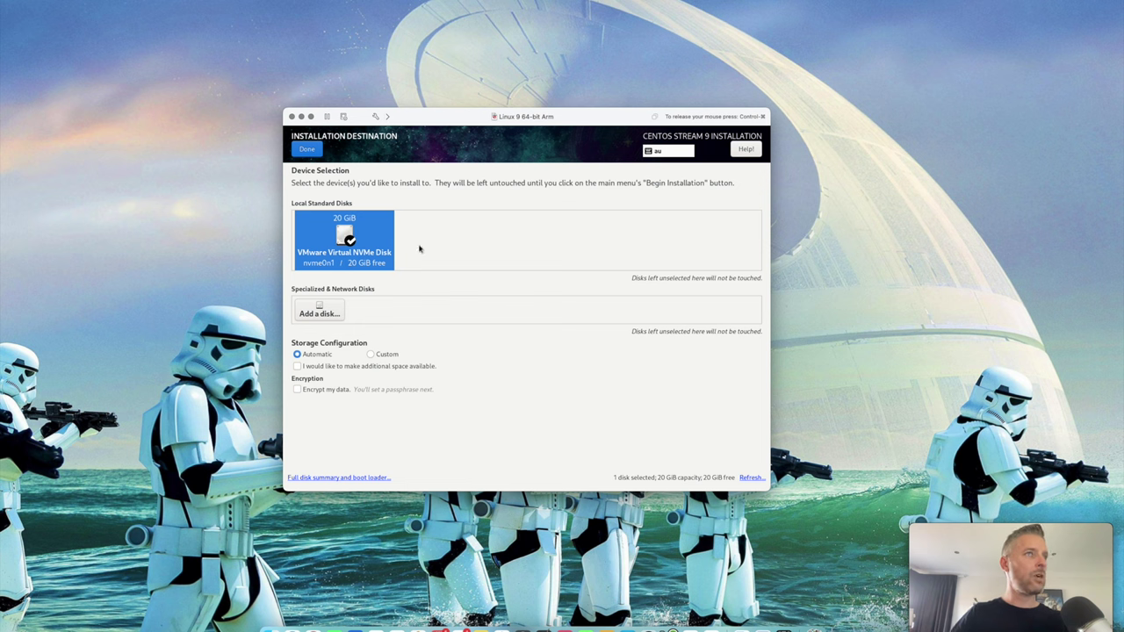
pyautogui.click(307, 151)
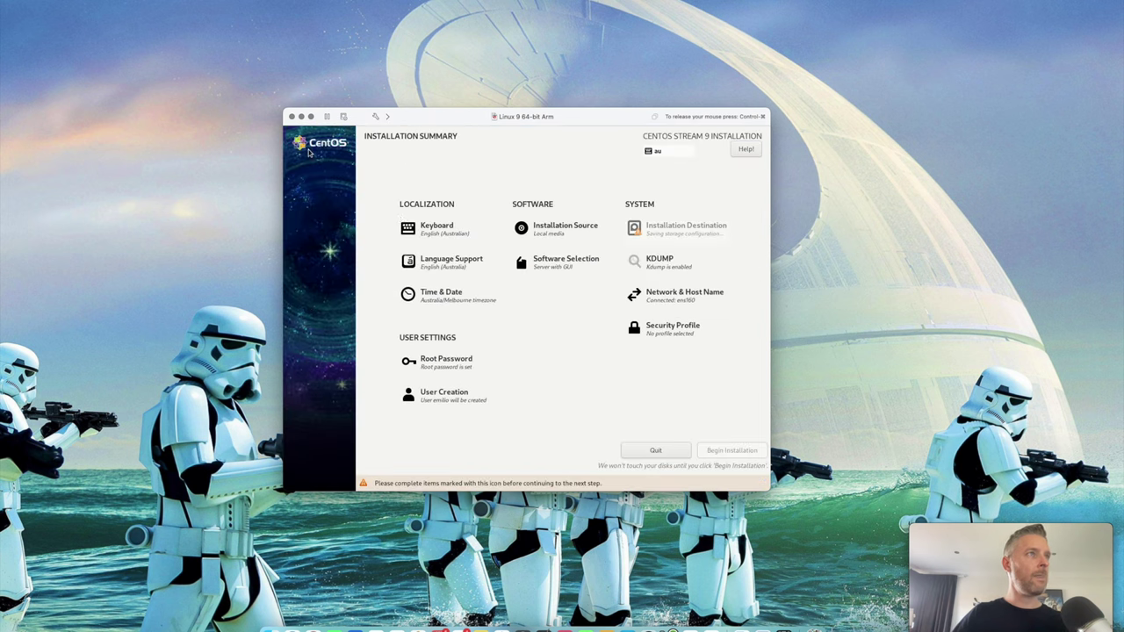